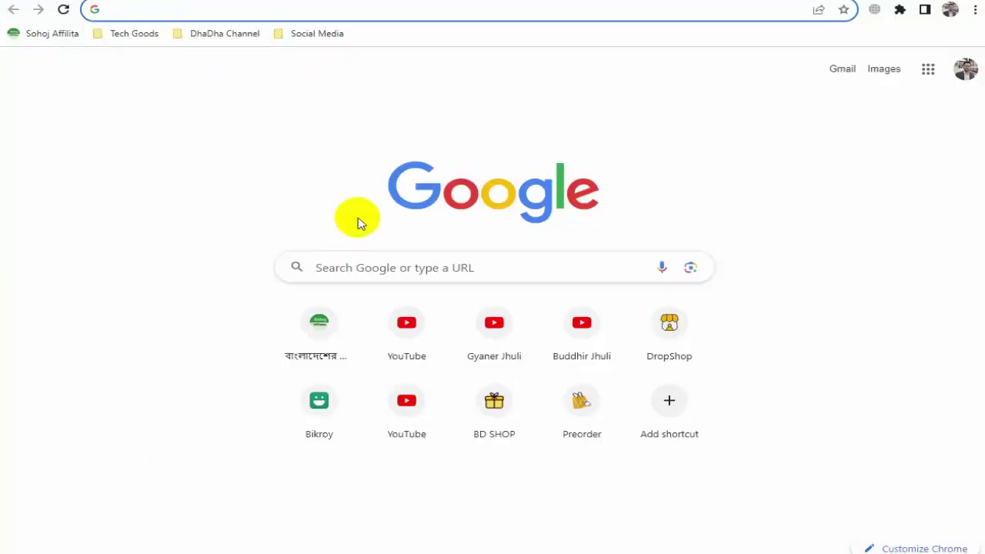
- Search Google for bdjobs, accepting the autocompleted suggestion
left_click(379, 268)
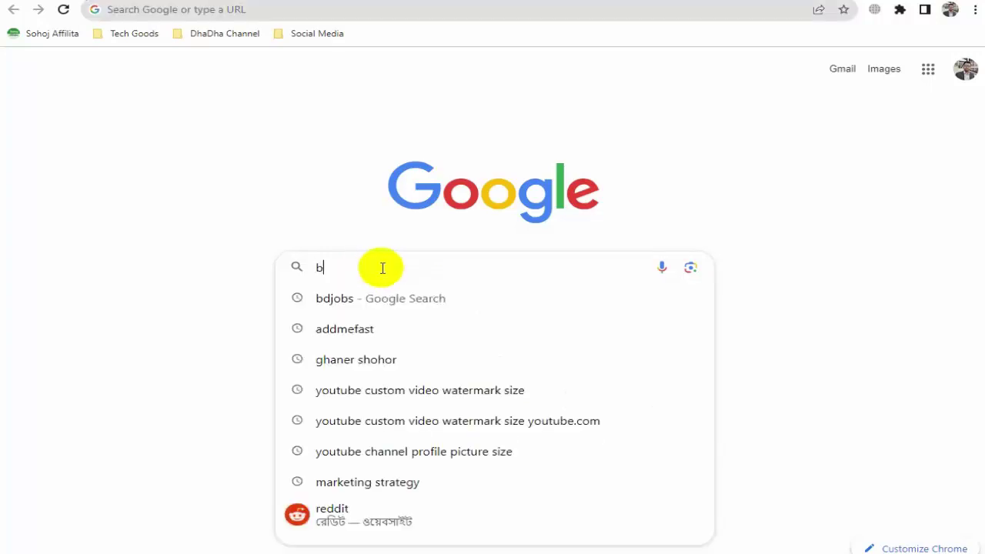
type("d")
key("Right")
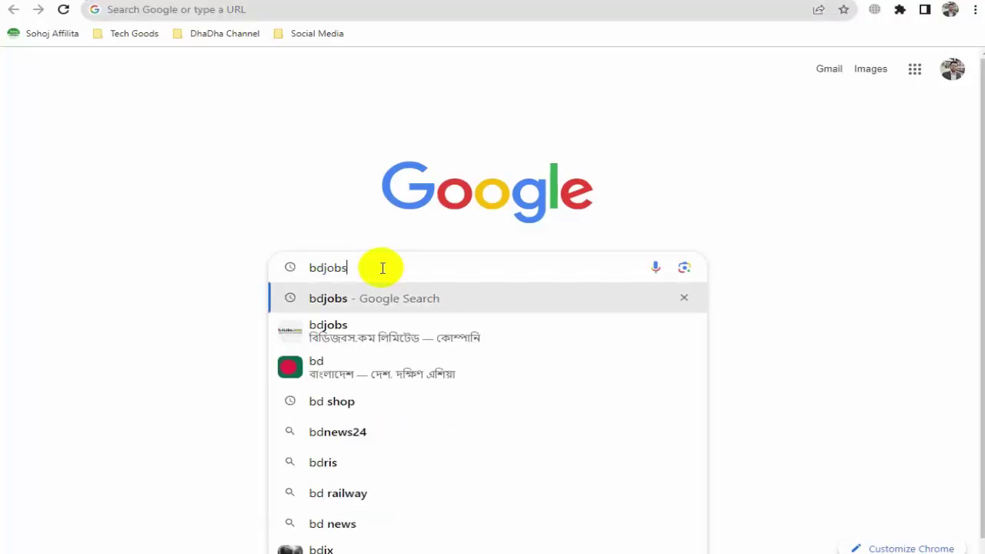
key("Return")
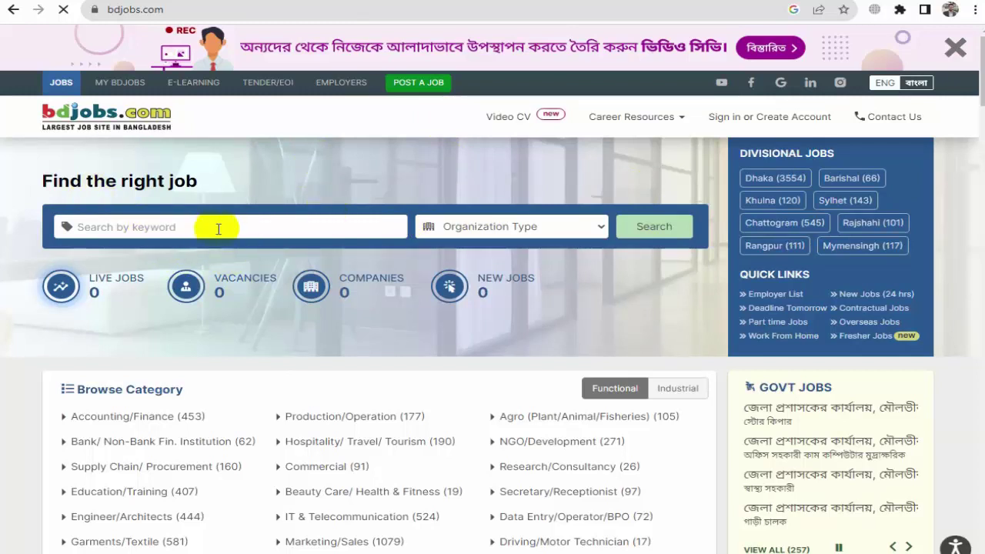
- Scroll down the bdjobs.com home page and dismiss the Rise Above All promotional popup
scroll(404, 338, "down", 1)
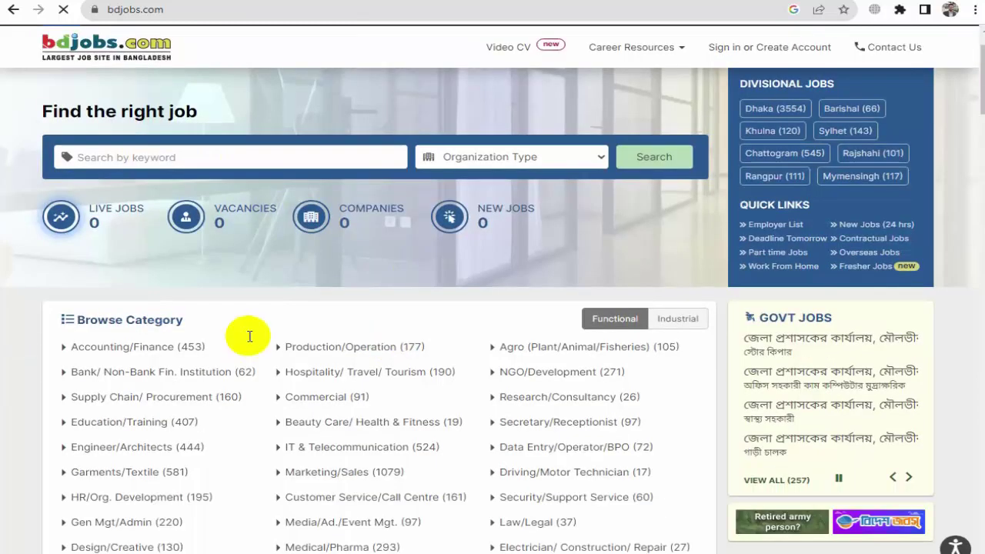
scroll(146, 350, "down", 3)
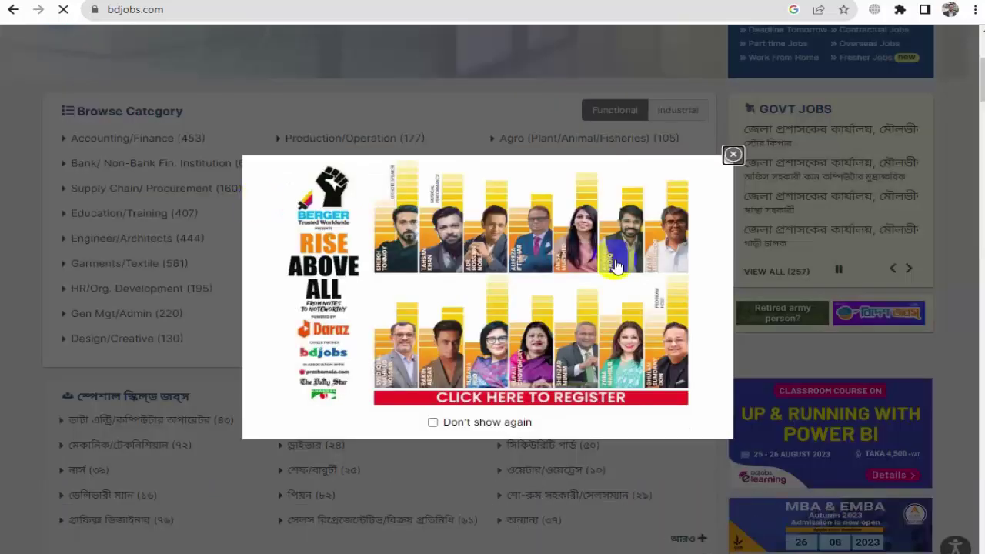
key("Escape")
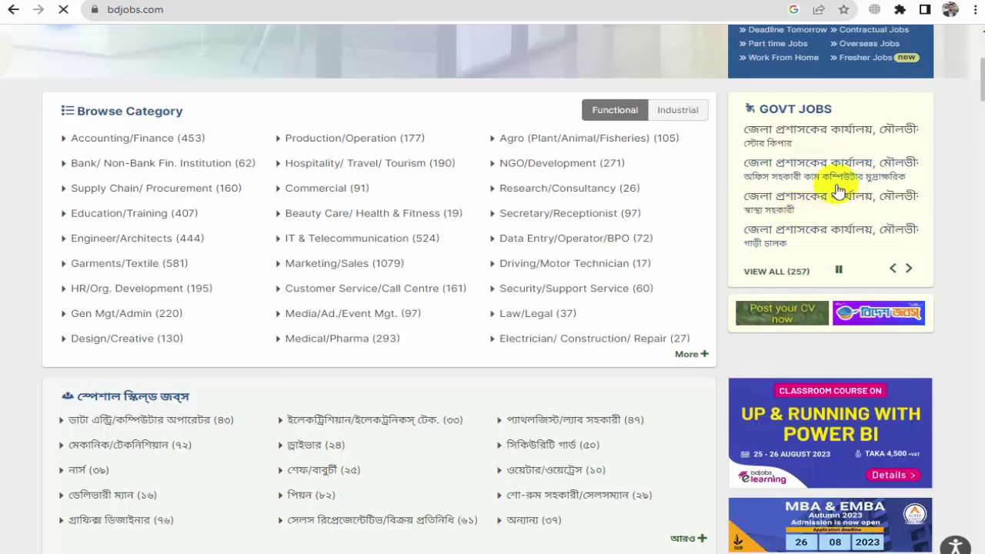
scroll(818, 159, "up", 2)
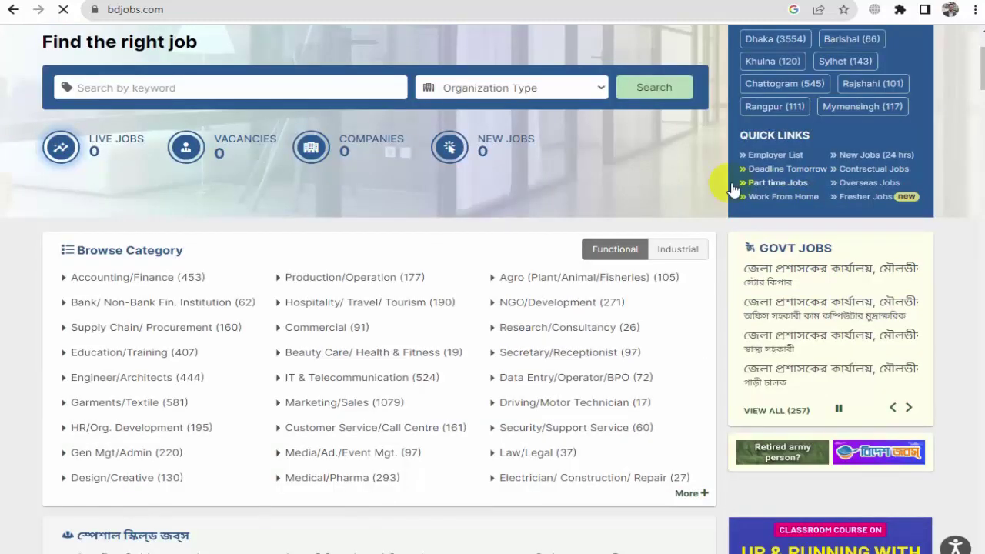
scroll(804, 167, "up", 1)
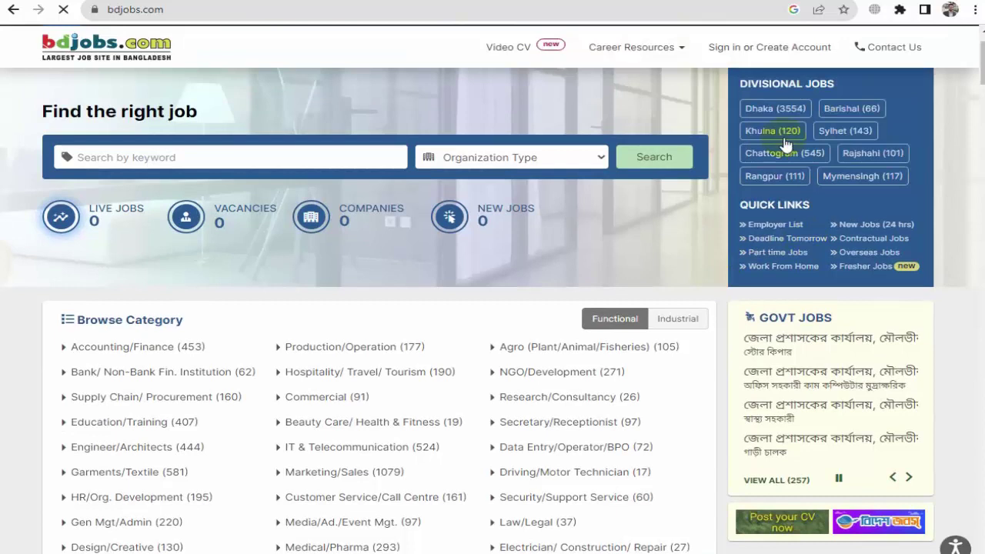
left_click(784, 146)
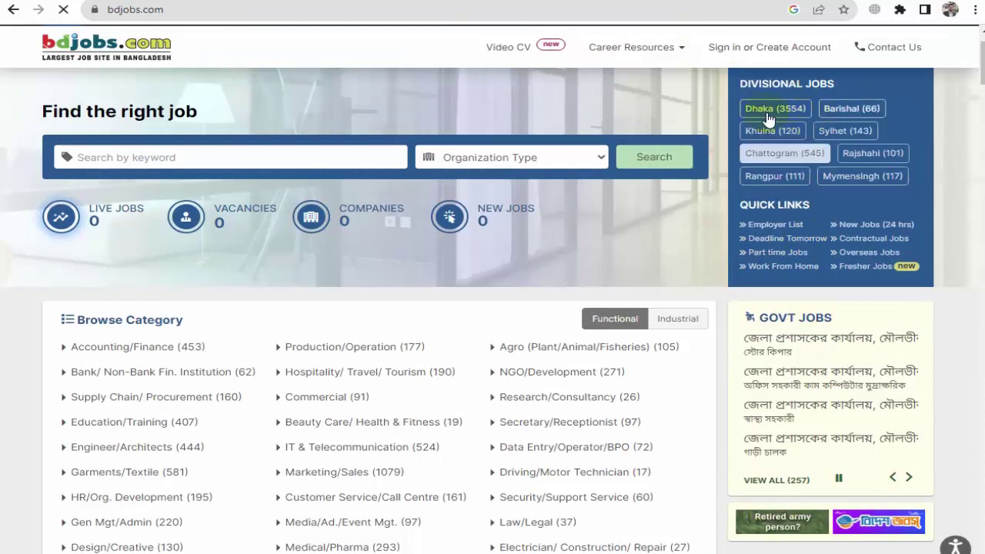
left_click(793, 143)
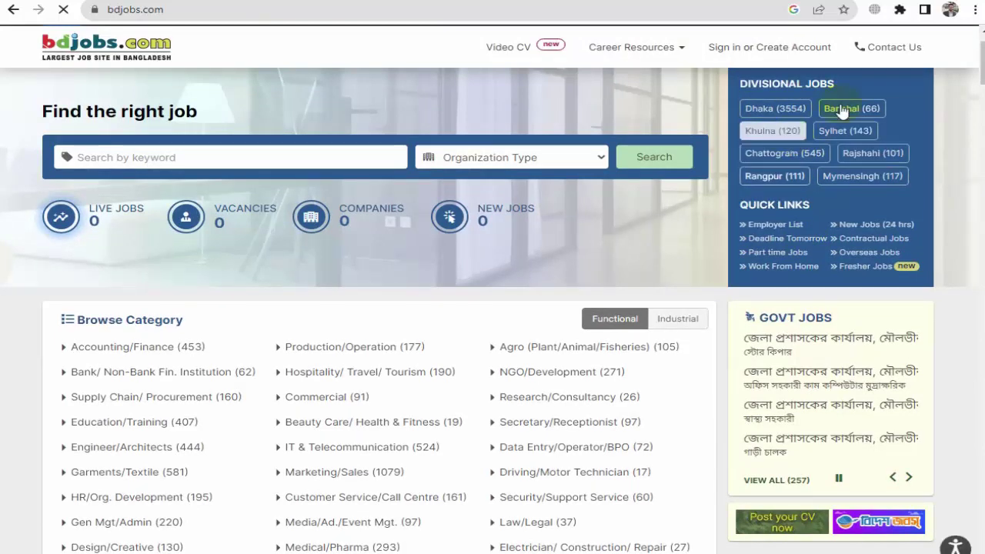
scroll(495, 285, "down", 3)
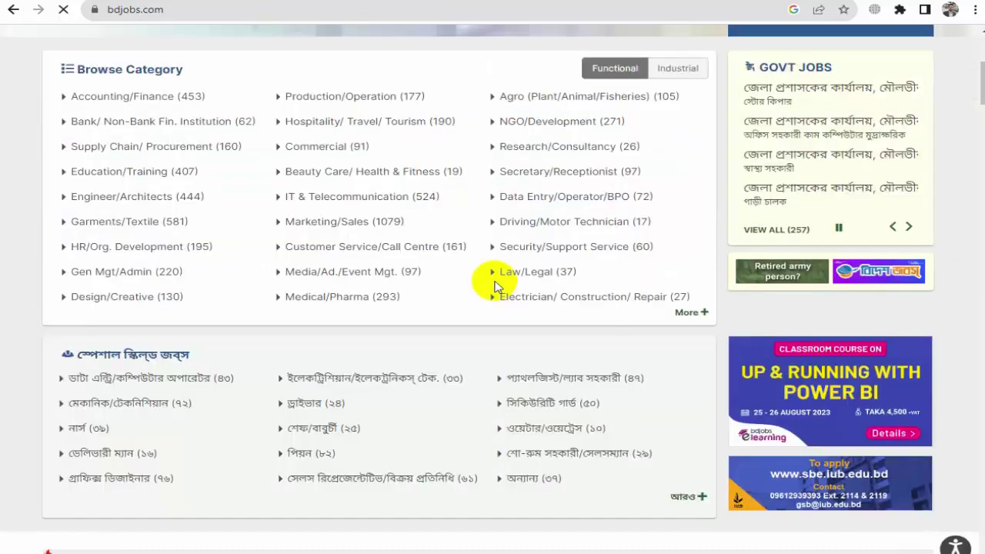
scroll(494, 285, "down", 2)
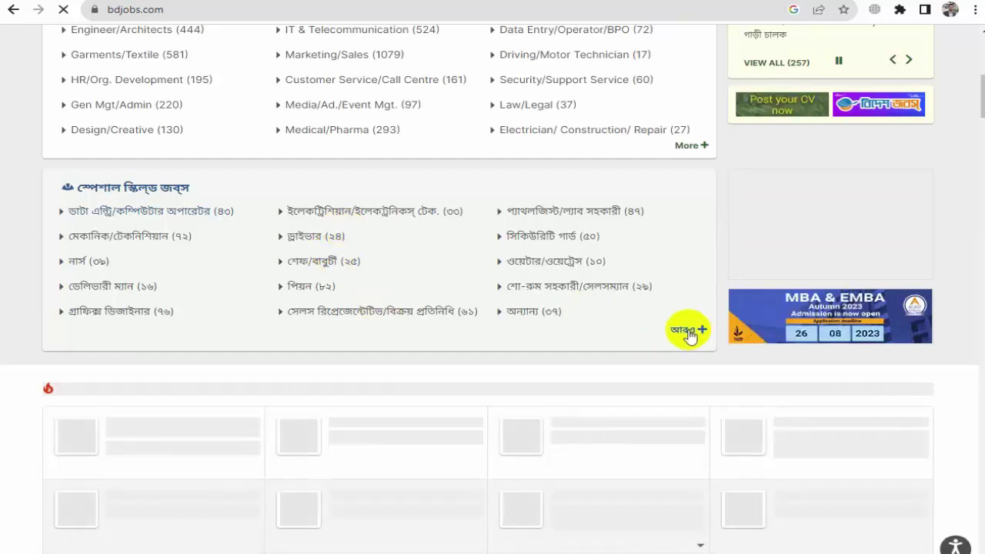
scroll(154, 333, "down", 2)
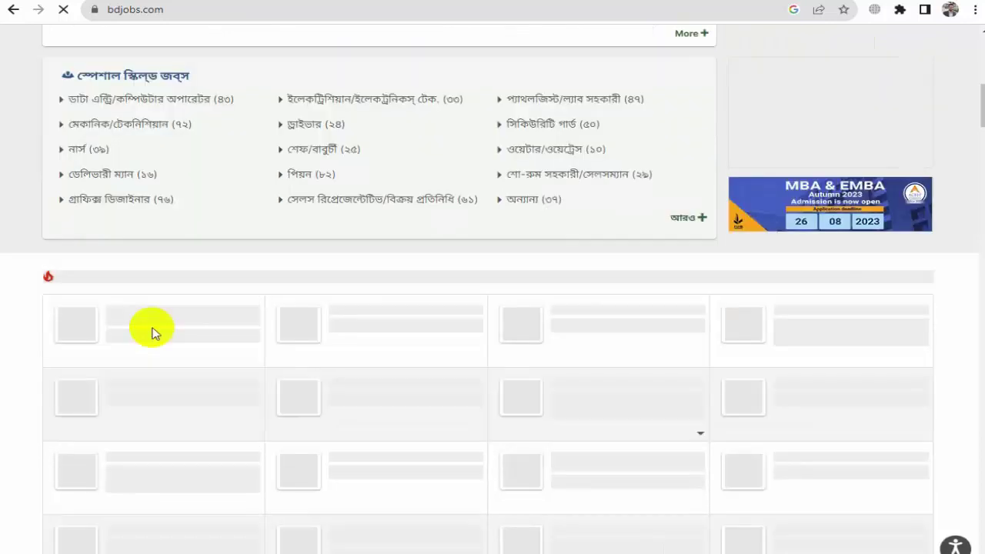
scroll(152, 333, "down", 3)
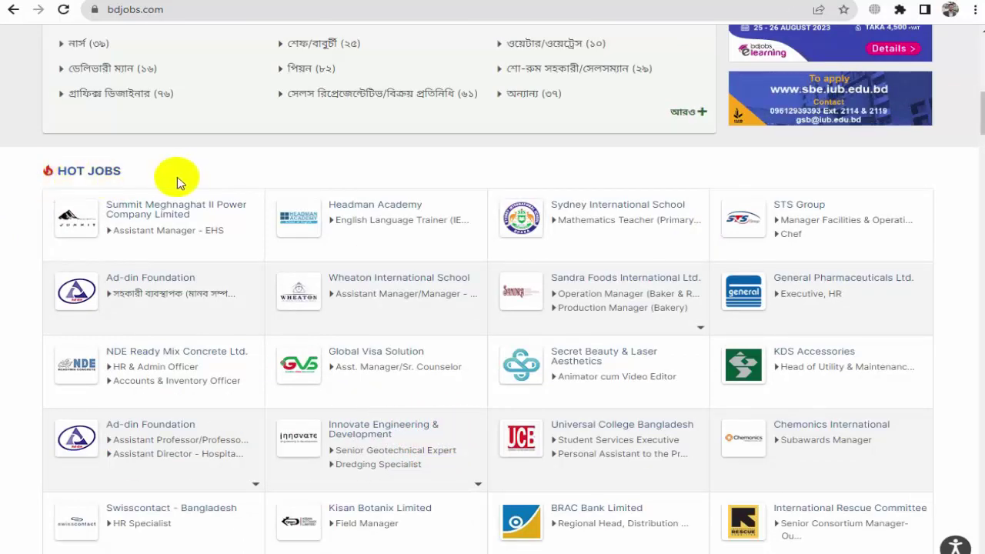
scroll(254, 240, "down", 2)
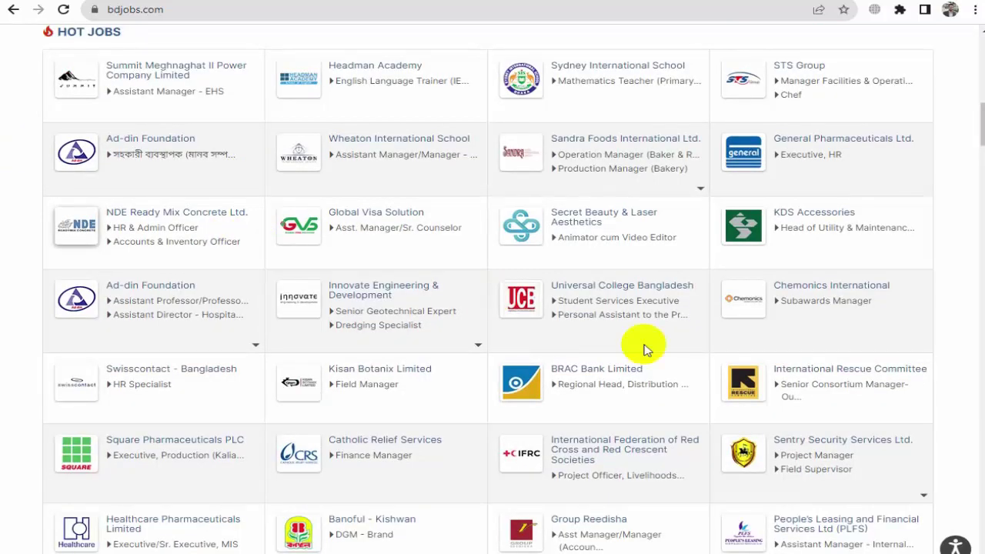
scroll(585, 389, "down", 1)
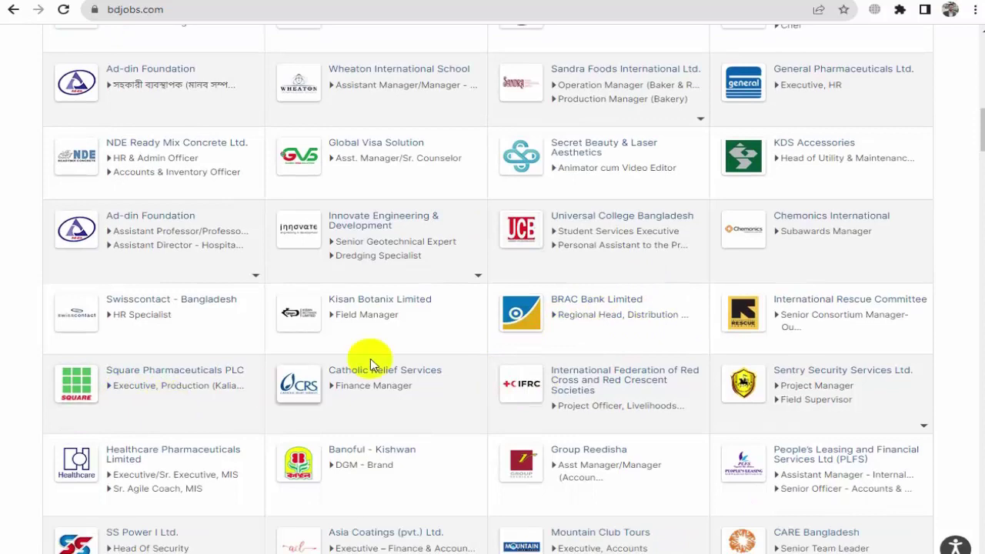
scroll(364, 314, "up", 3)
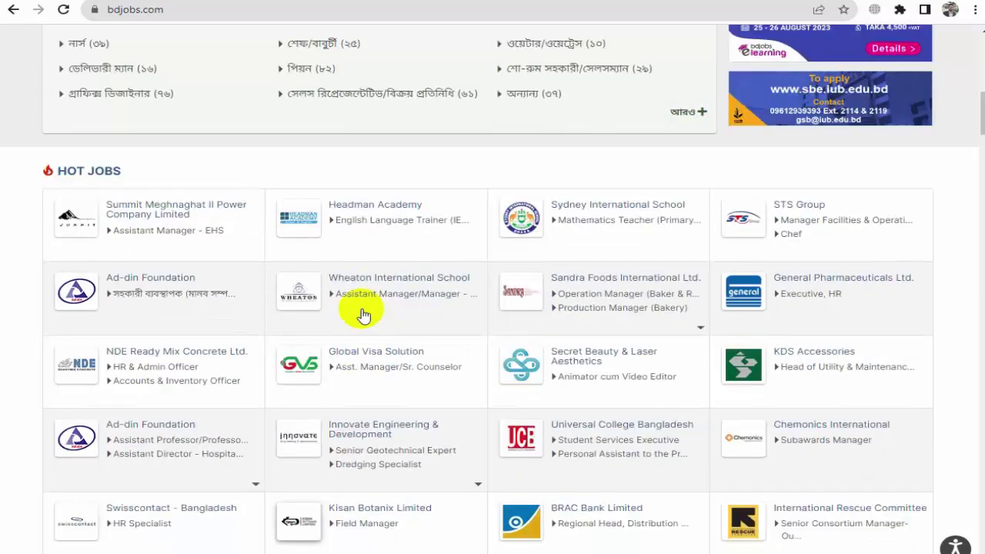
left_click(700, 329)
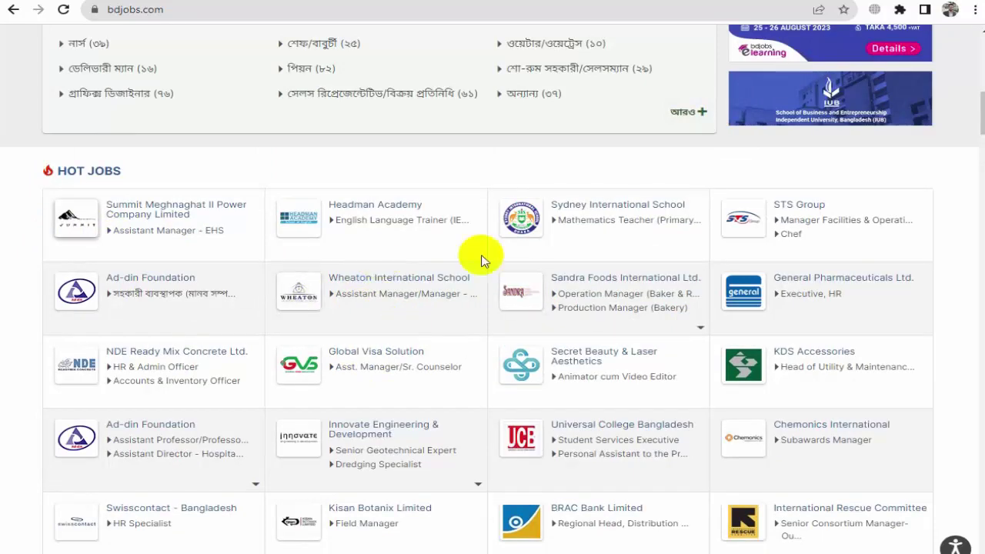
scroll(454, 384, "down", 8)
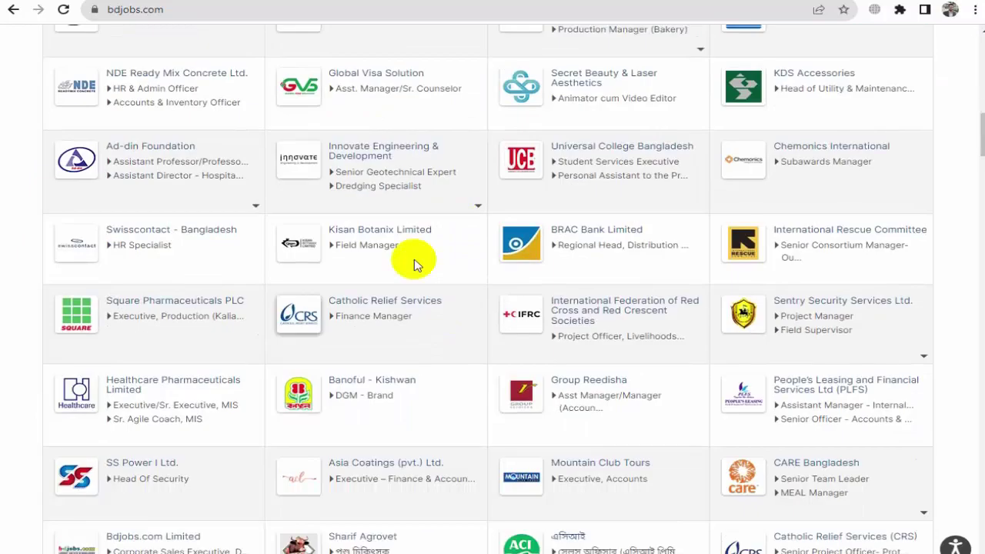
scroll(393, 356, "down", 5)
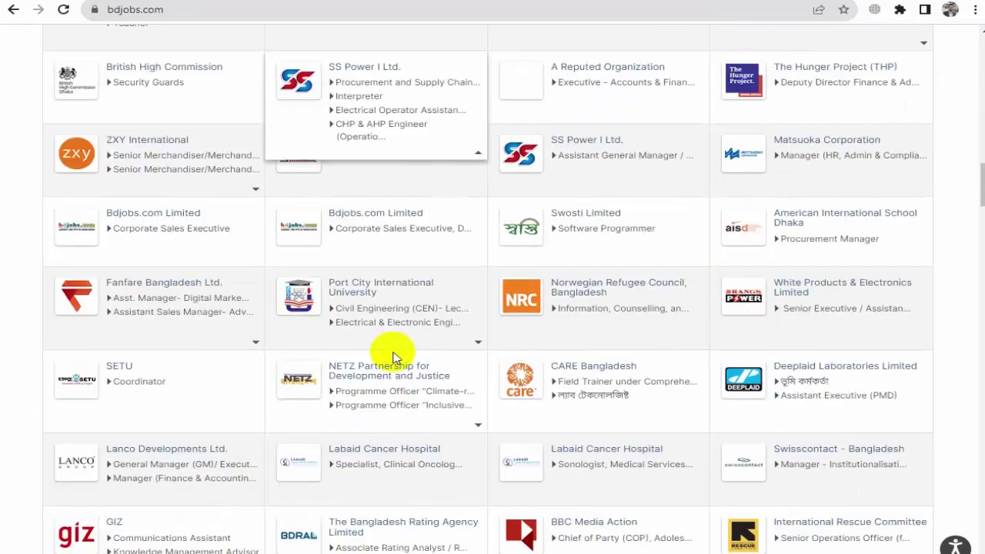
scroll(377, 346, "down", 6)
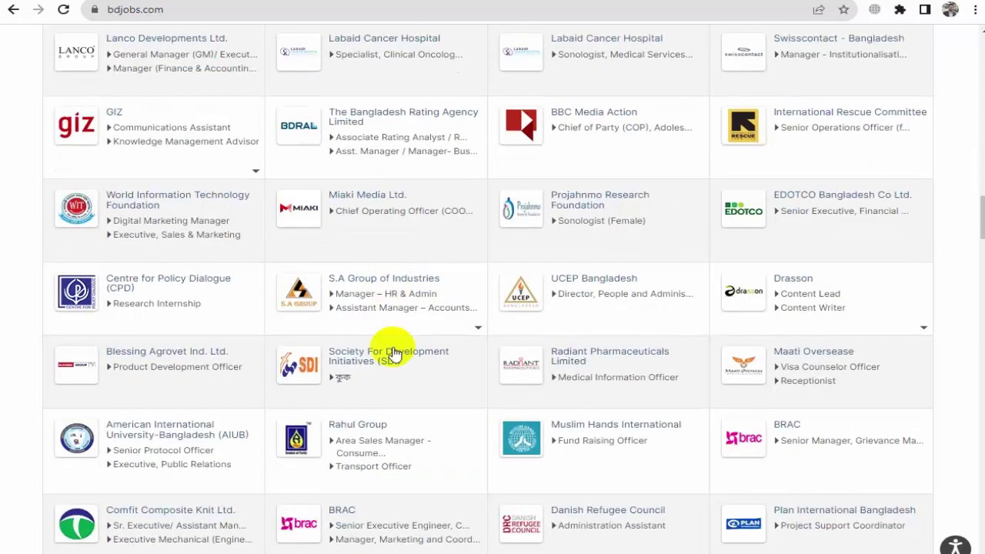
scroll(392, 351, "down", 5)
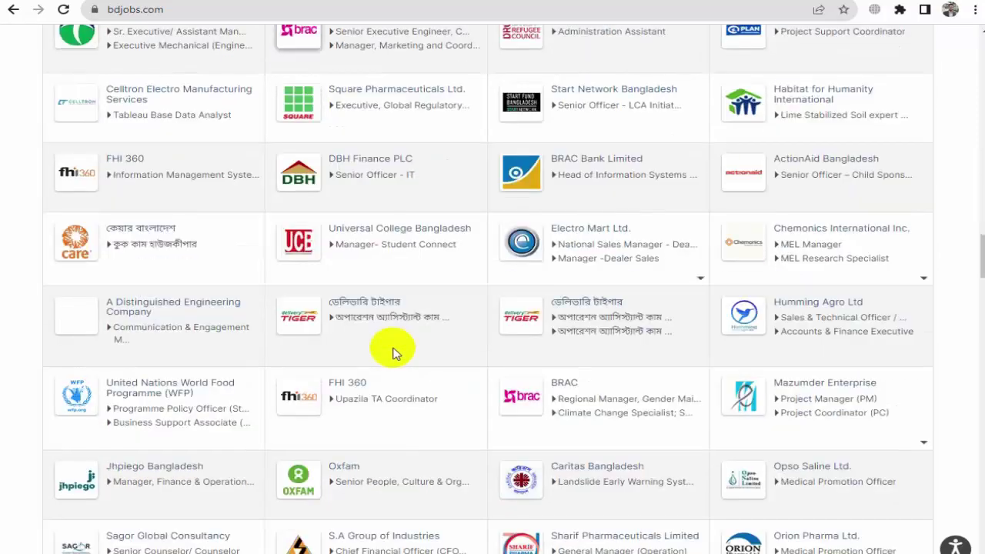
scroll(393, 352, "down", 4)
scroll(393, 352, "down", 10)
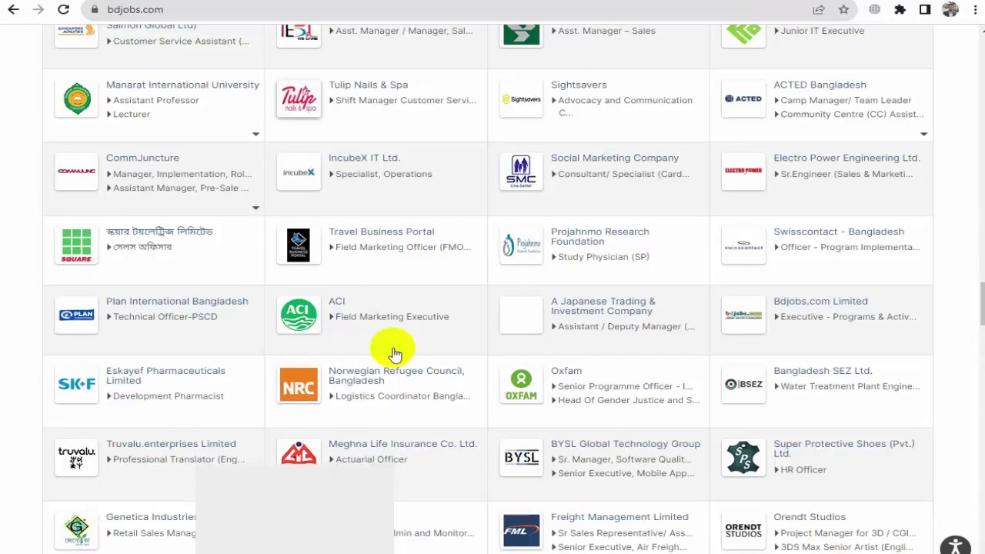
scroll(392, 353, "down", 4)
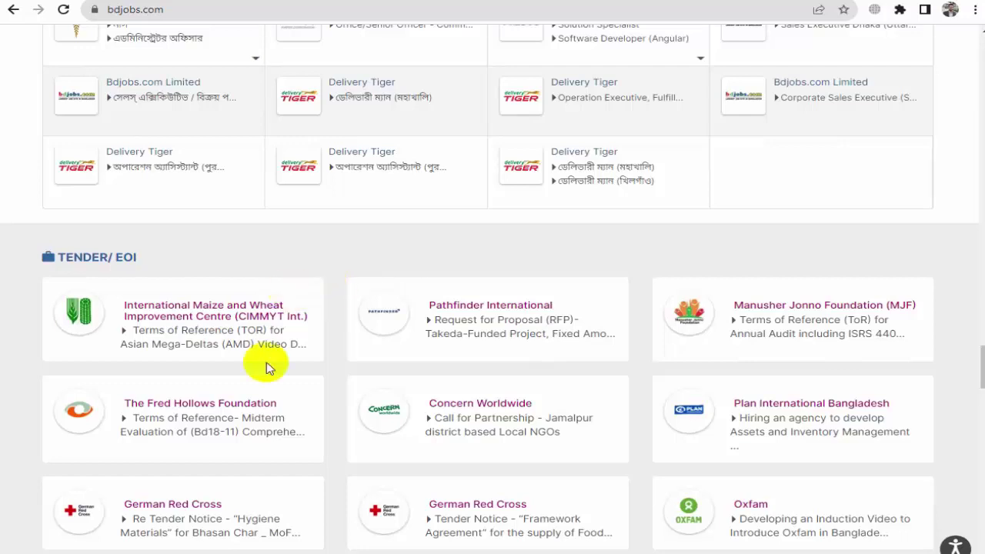
scroll(367, 335, "down", 5)
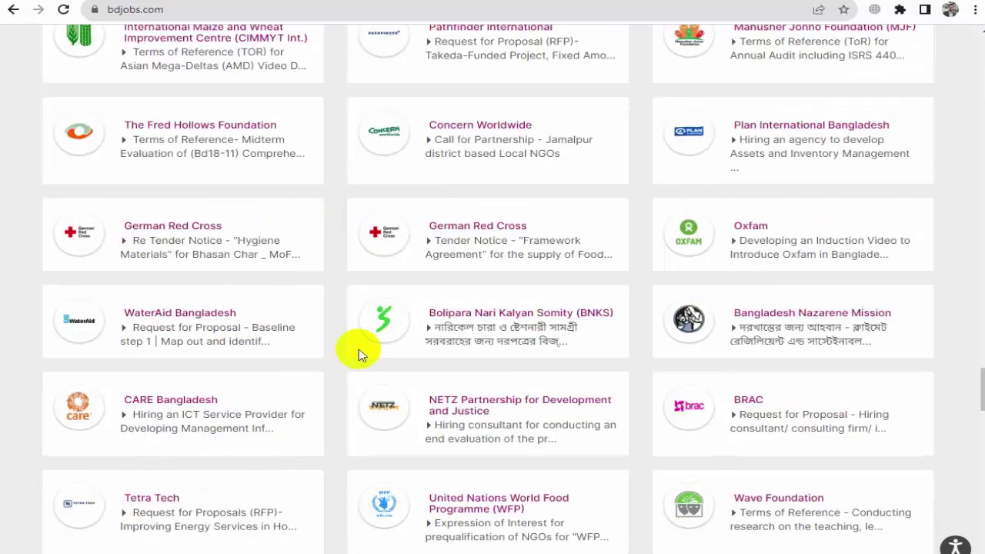
scroll(345, 362, "down", 12)
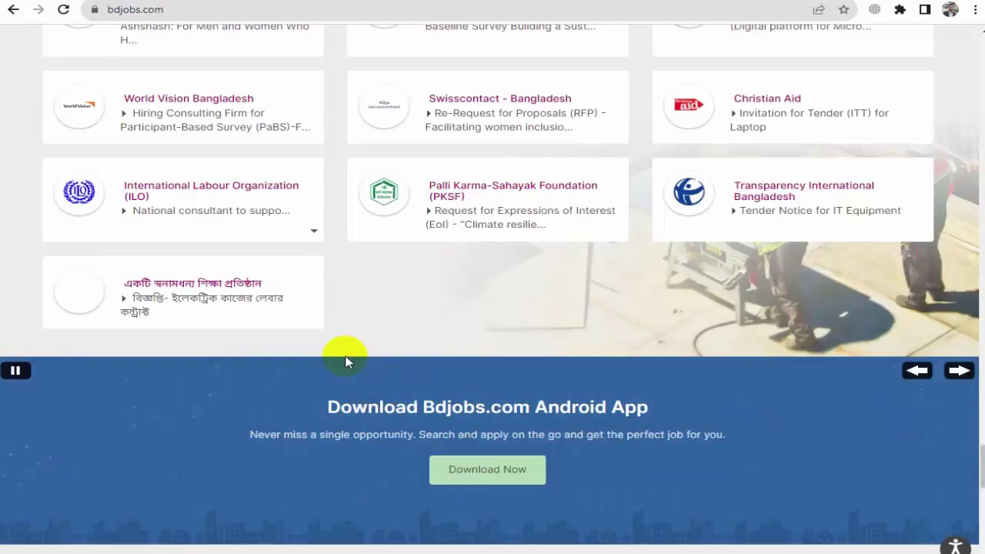
scroll(345, 362, "up", 6)
scroll(345, 362, "up", 10)
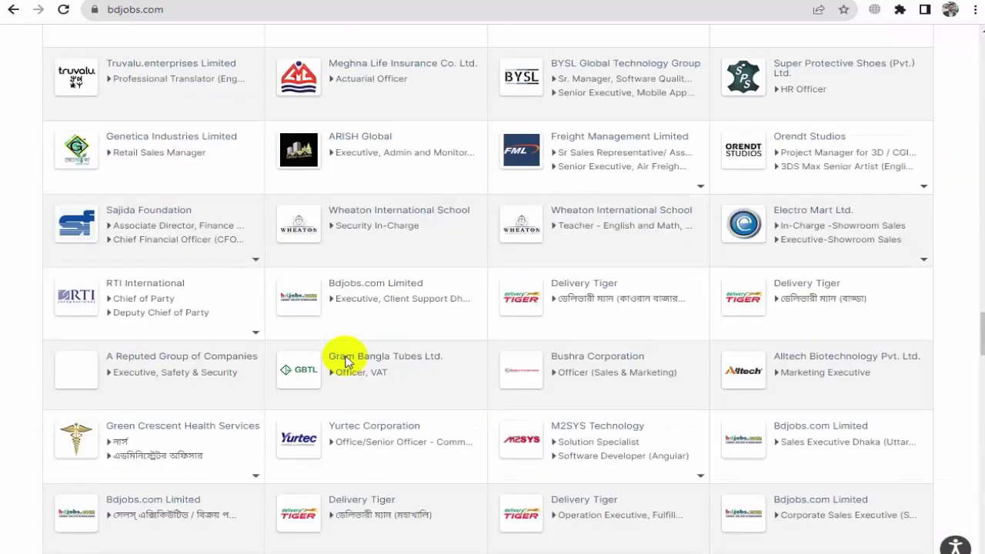
scroll(345, 361, "up", 10)
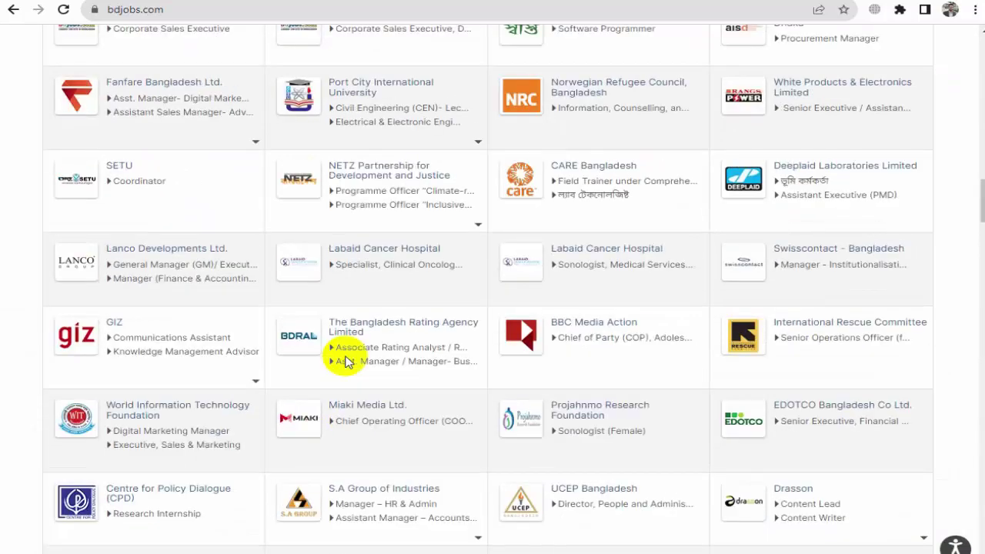
scroll(344, 362, "up", 10)
scroll(345, 362, "up", 15)
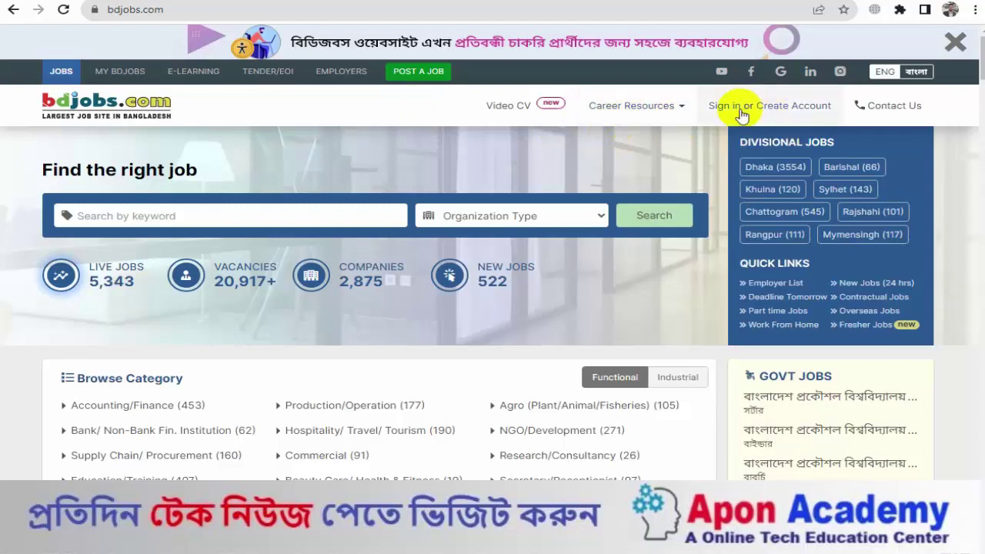
- From the header's Sign in or Create Account menu, choose to create a My Bdjobs job-seeker account
left_click(785, 110)
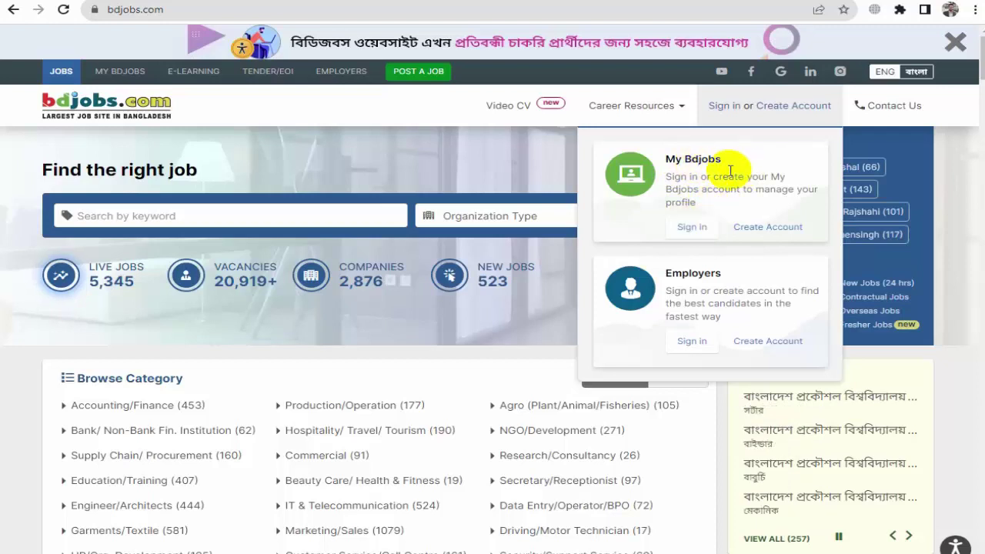
left_click(766, 233)
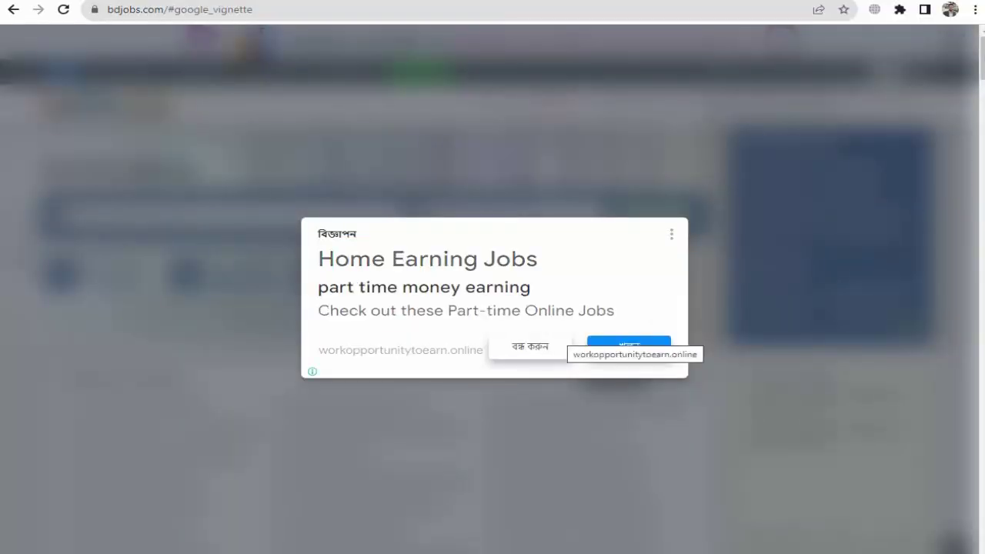
- Dismiss the full-page ad and choose Create Account on the General Category card
left_click(530, 346)
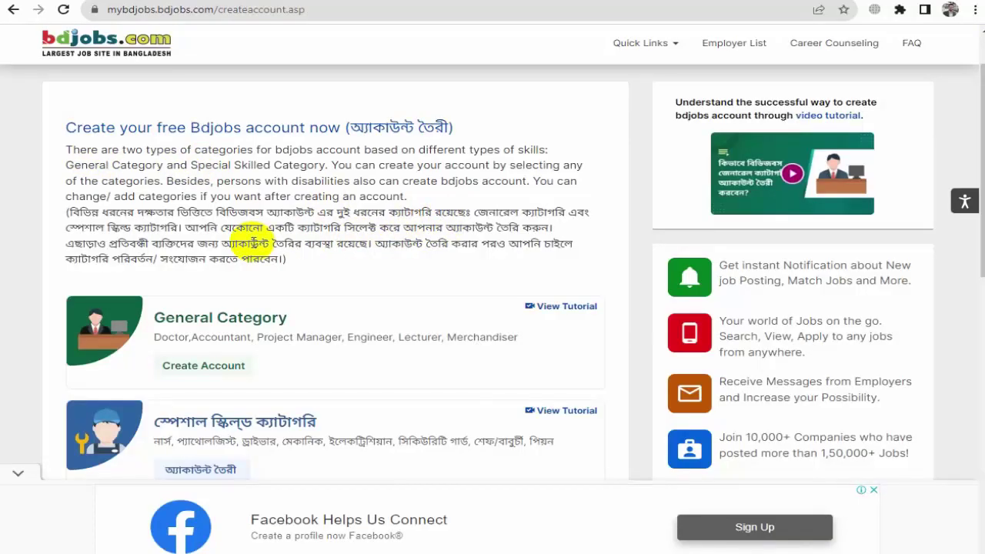
scroll(400, 252, "down", 1)
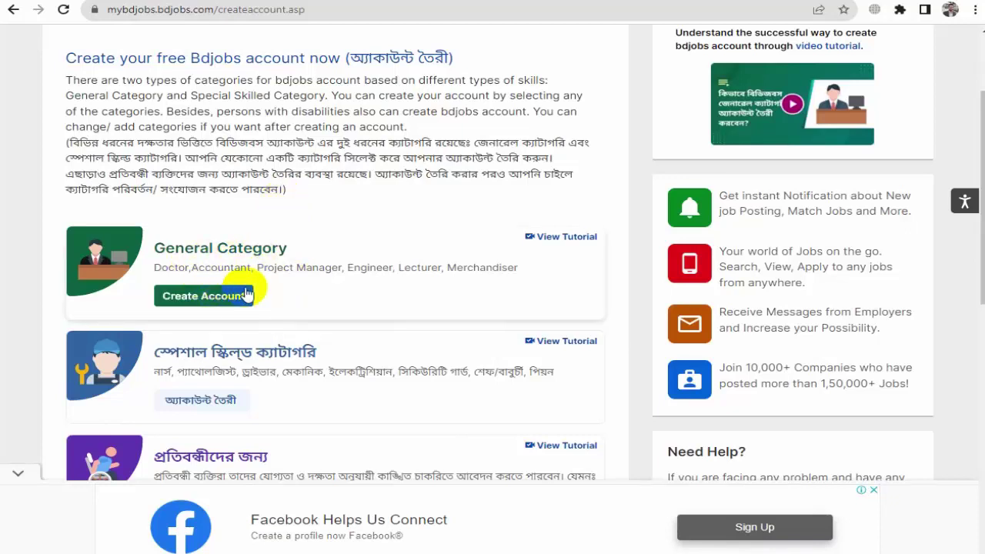
scroll(248, 286, "down", 2)
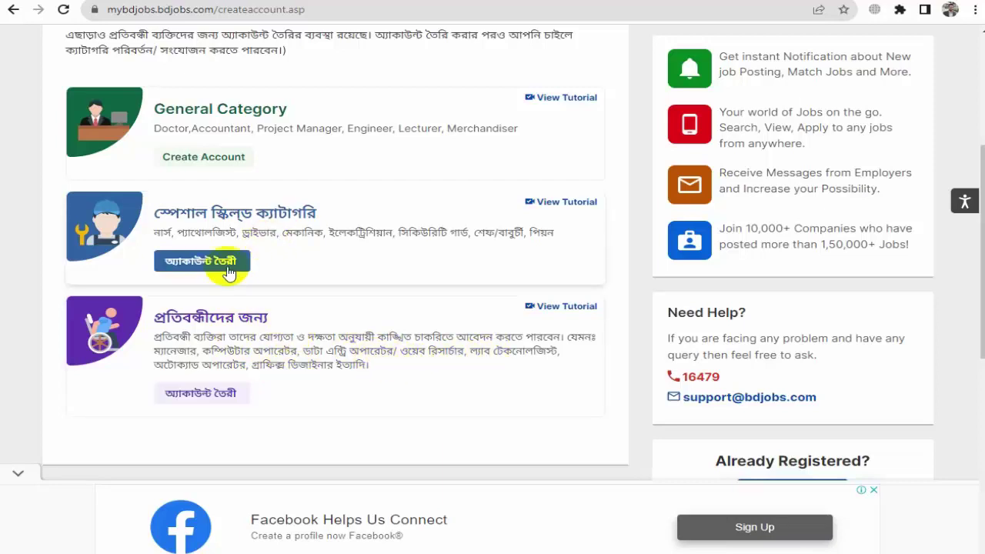
left_click(204, 159)
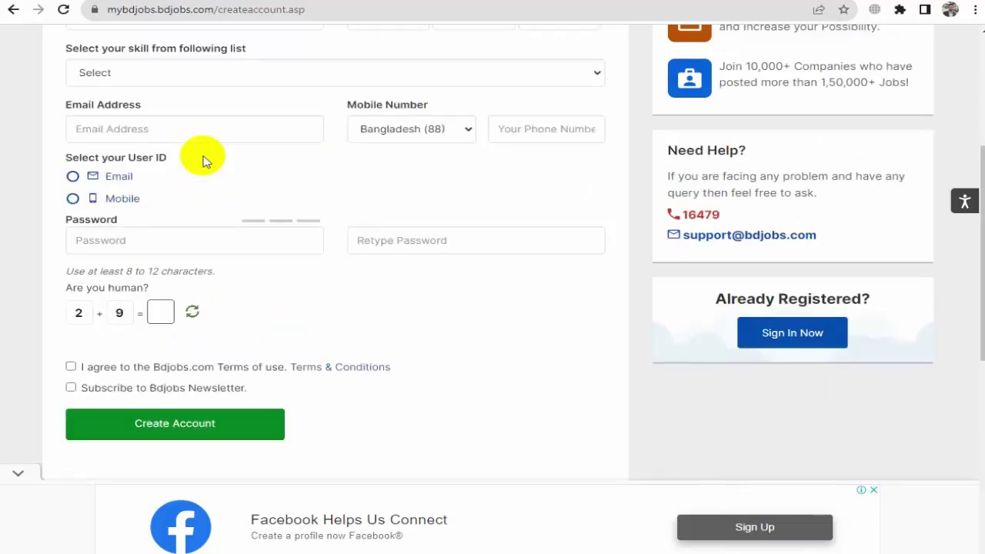
- Enter the applicant's full name, select Male, and pick IT/Telecommunication as the skill category
scroll(204, 159, "up", 2)
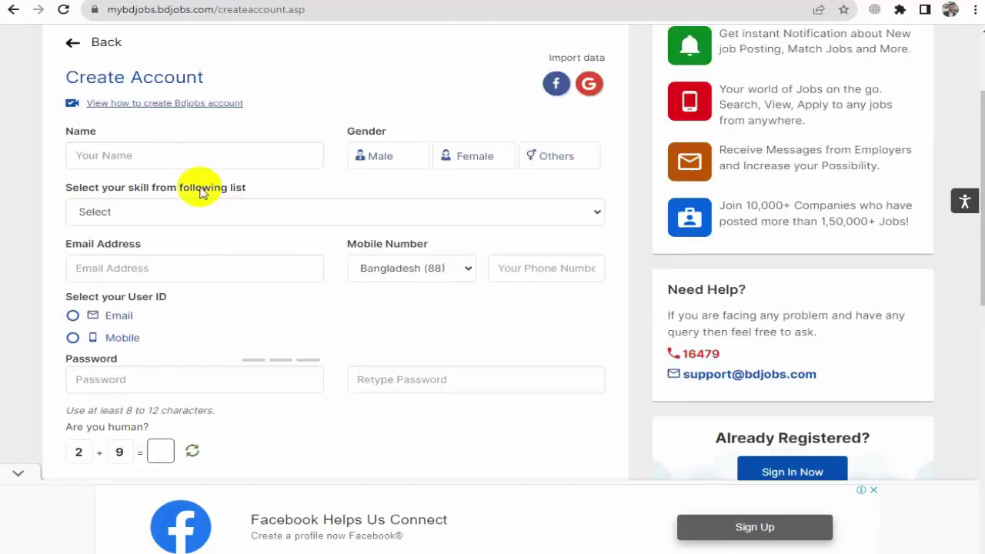
left_click(145, 155)
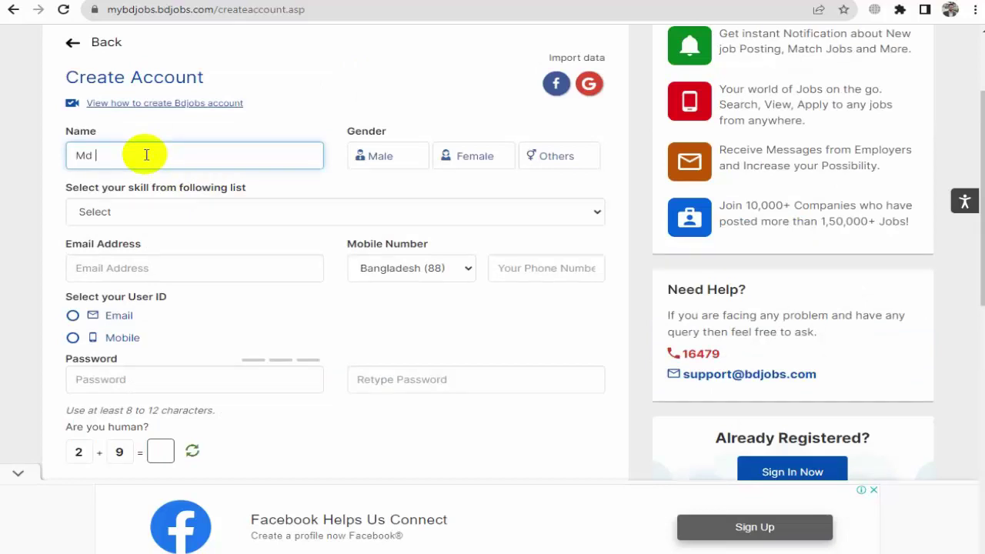
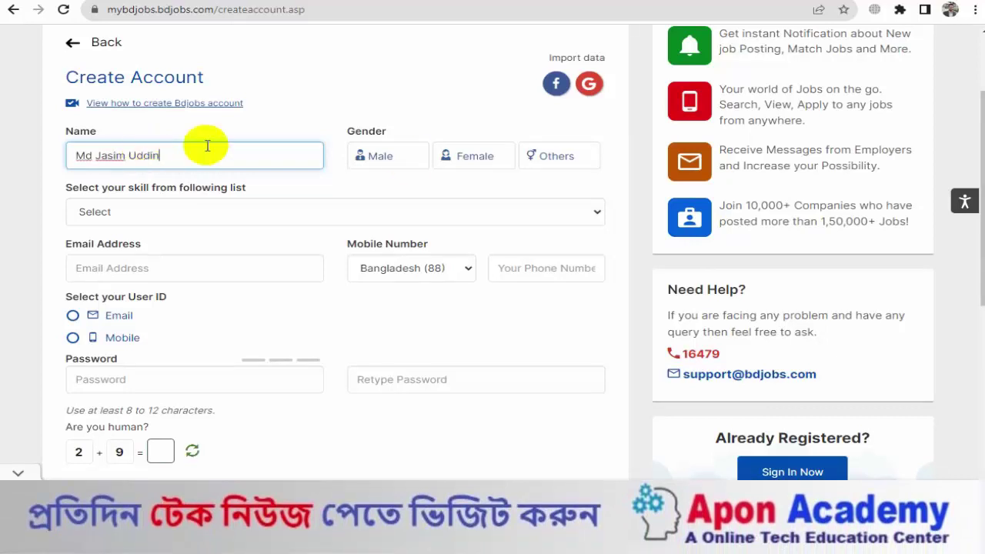
left_click(398, 160)
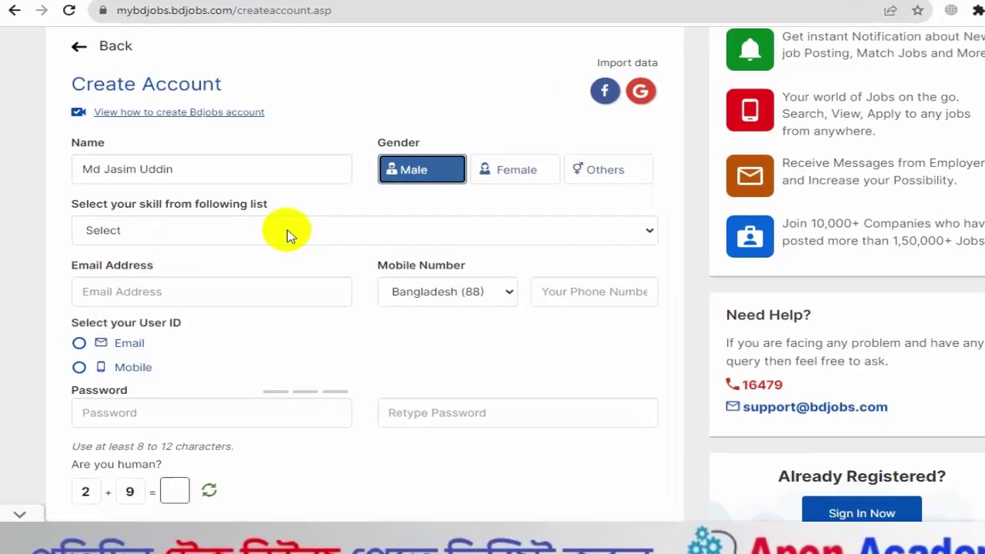
left_click(289, 232)
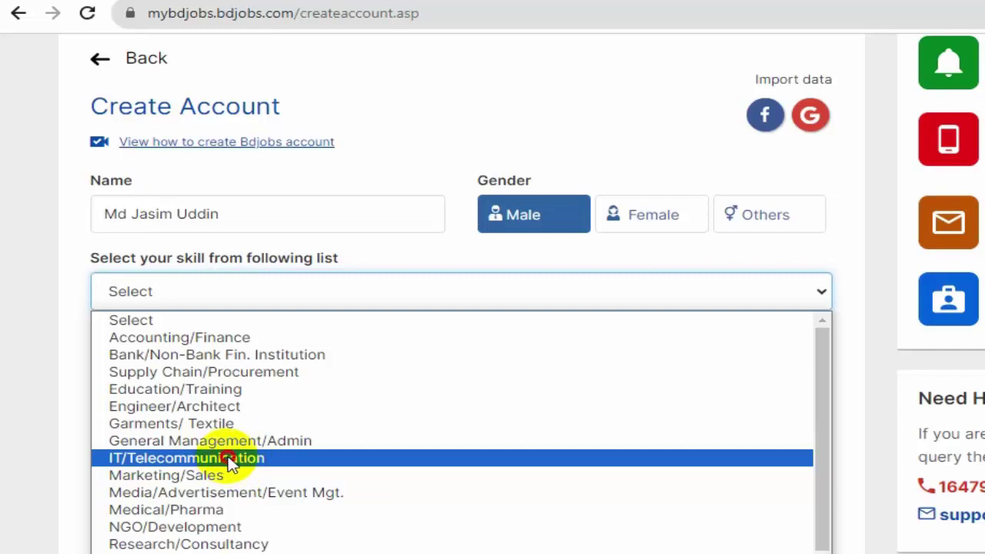
left_click(230, 462)
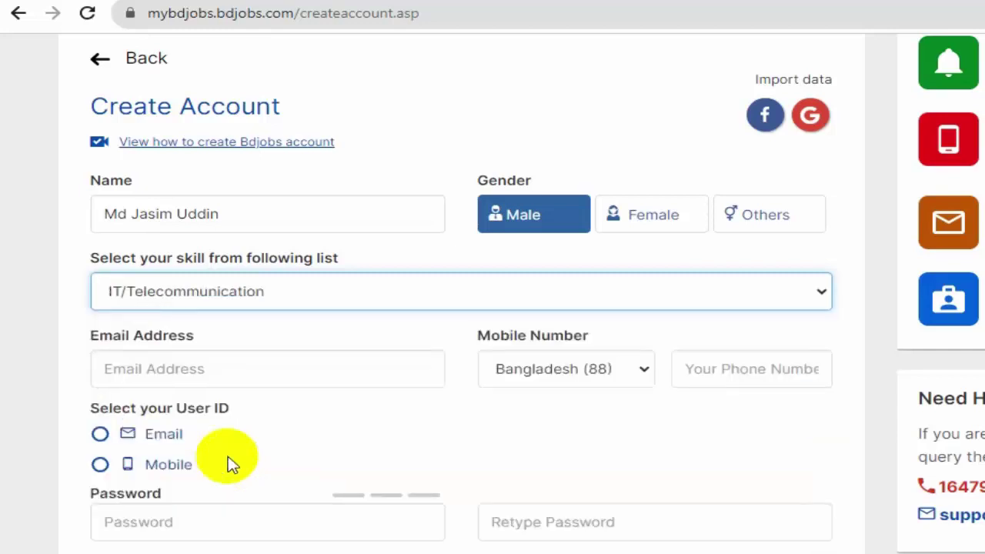
left_click(253, 365)
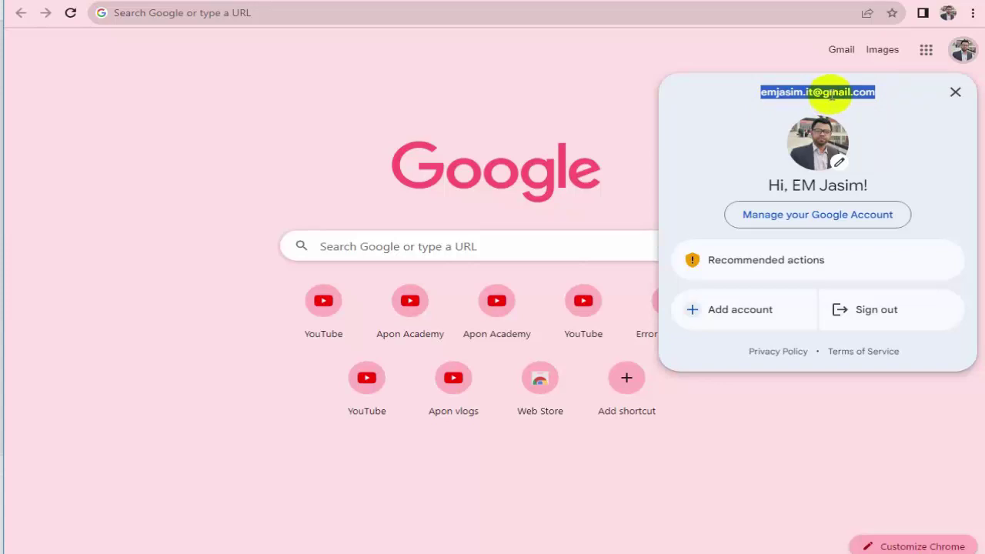
- Copy the Google account's e-mail address and paste it into the Email Address field
right_click(830, 94)
left_click(828, 105)
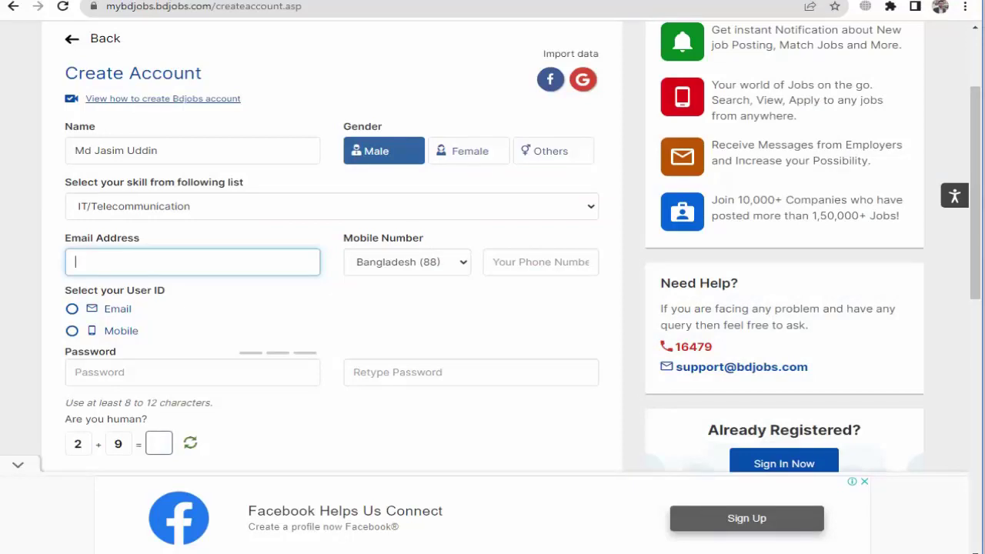
key("ctrl+v")
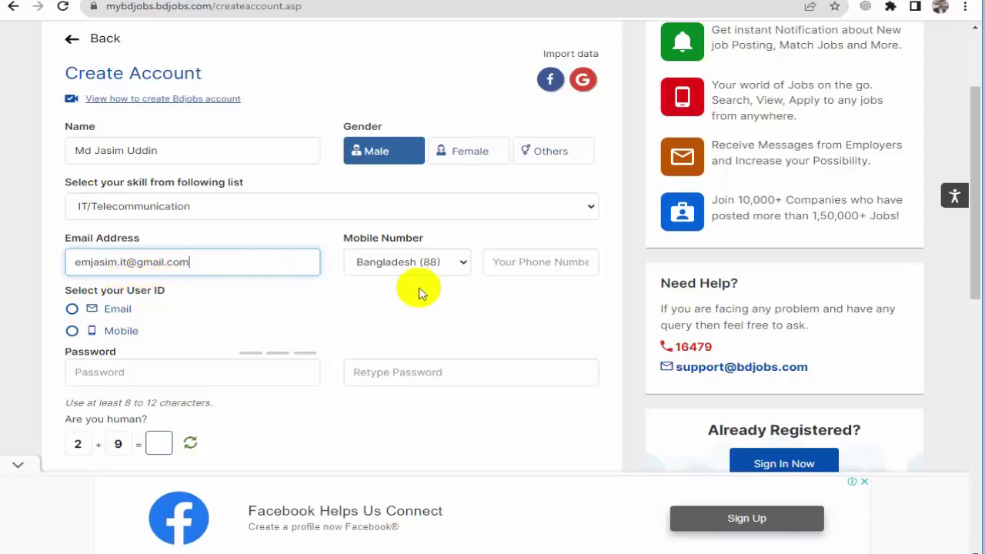
- Paste the mobile phone number and make Mobile the account's user ID
left_click(521, 262)
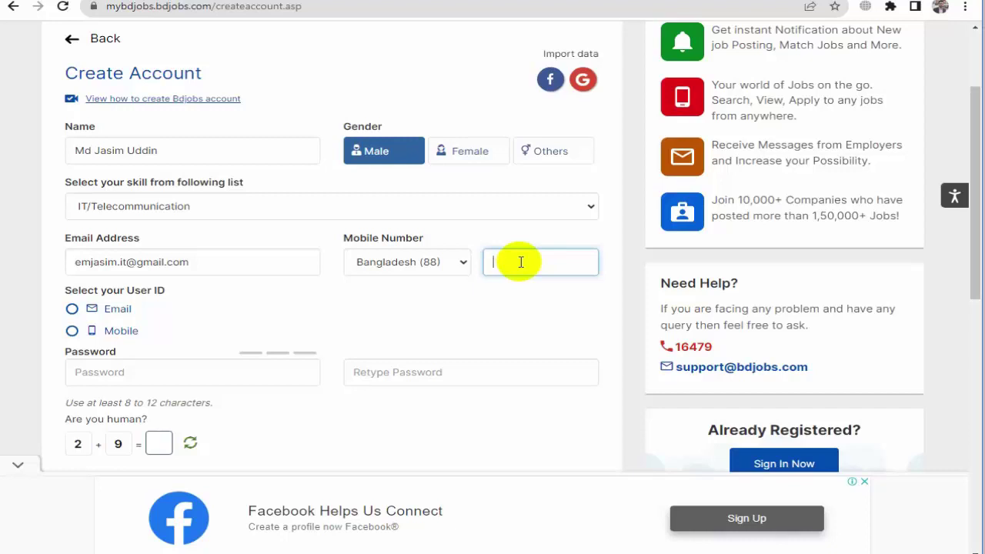
key("ctrl+v")
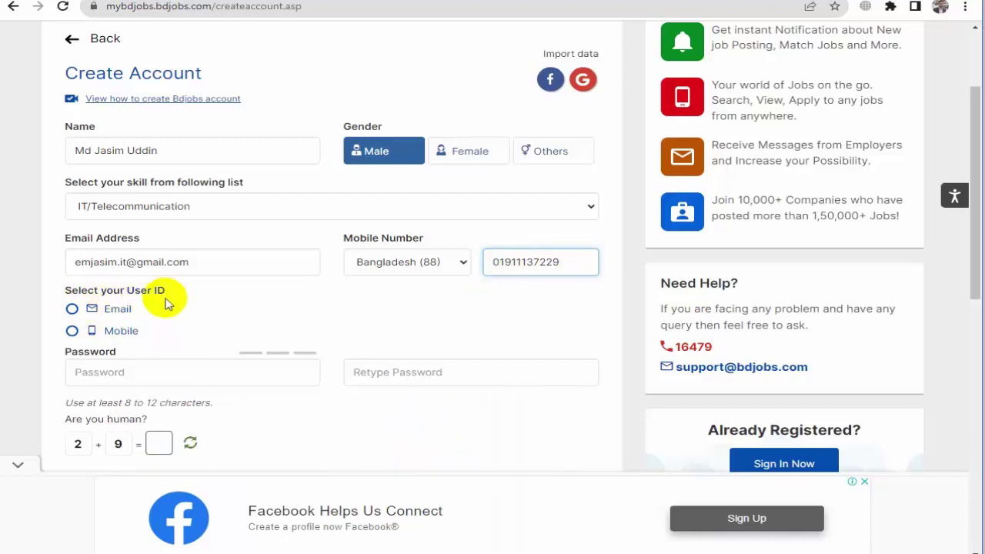
left_click(71, 332)
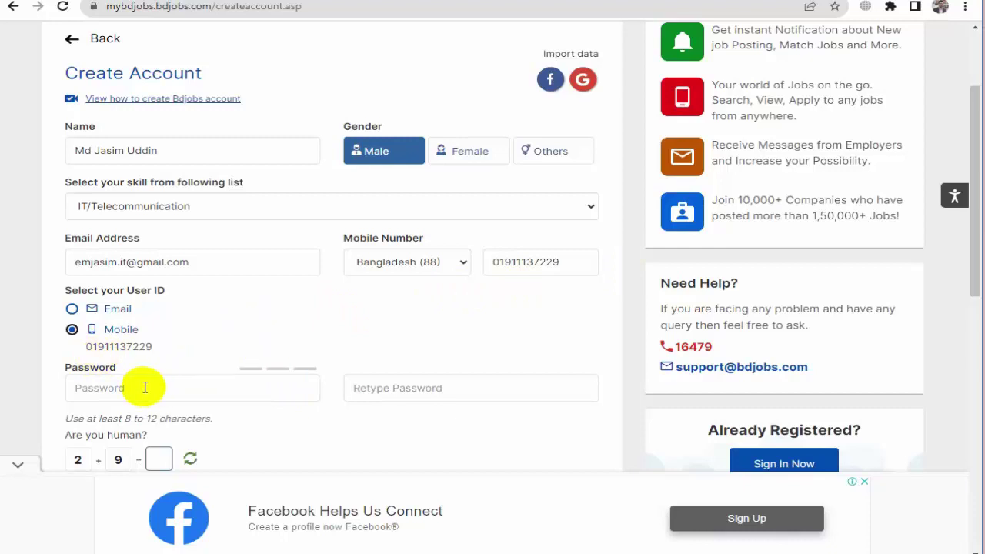
- Fill both password fields with Chrome's suggested strong password
scroll(145, 387, "down", 1)
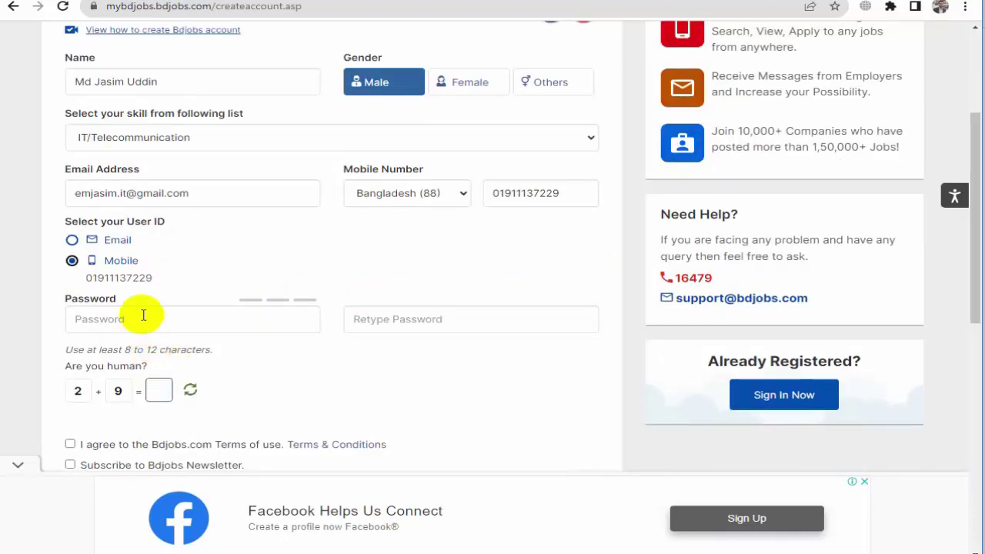
left_click(140, 318)
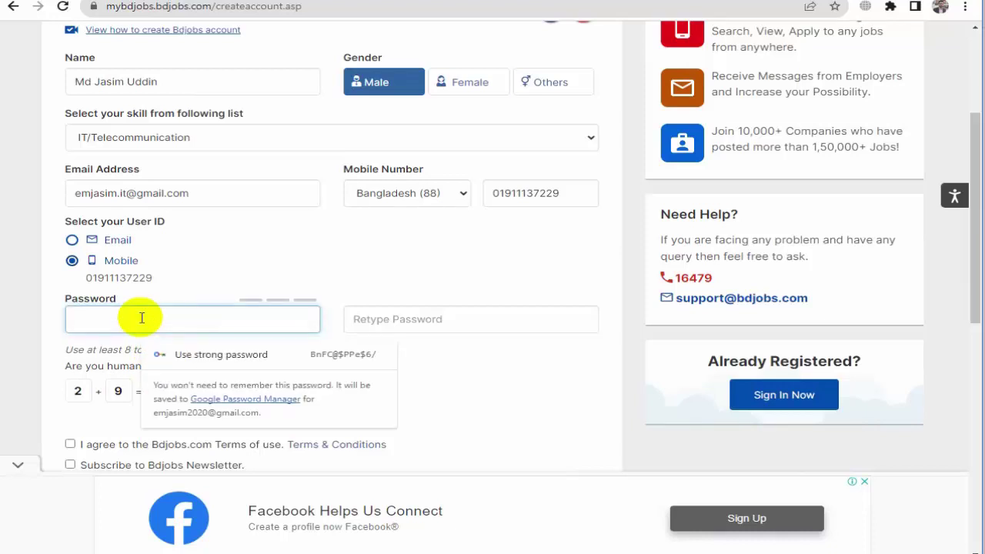
left_click(300, 358)
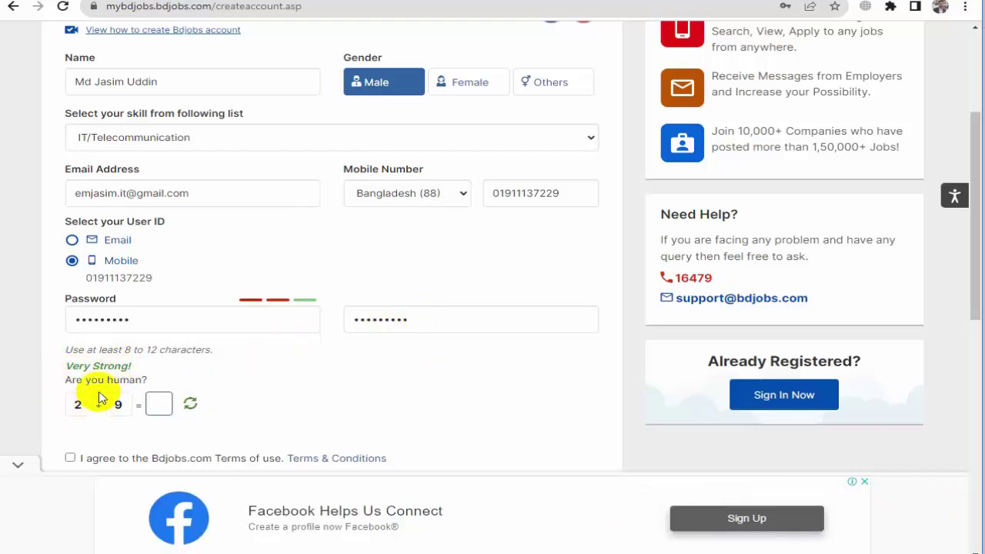
- Answer the sum check with 11, subscribe to the newsletter, and submit the registration form
left_click(162, 406)
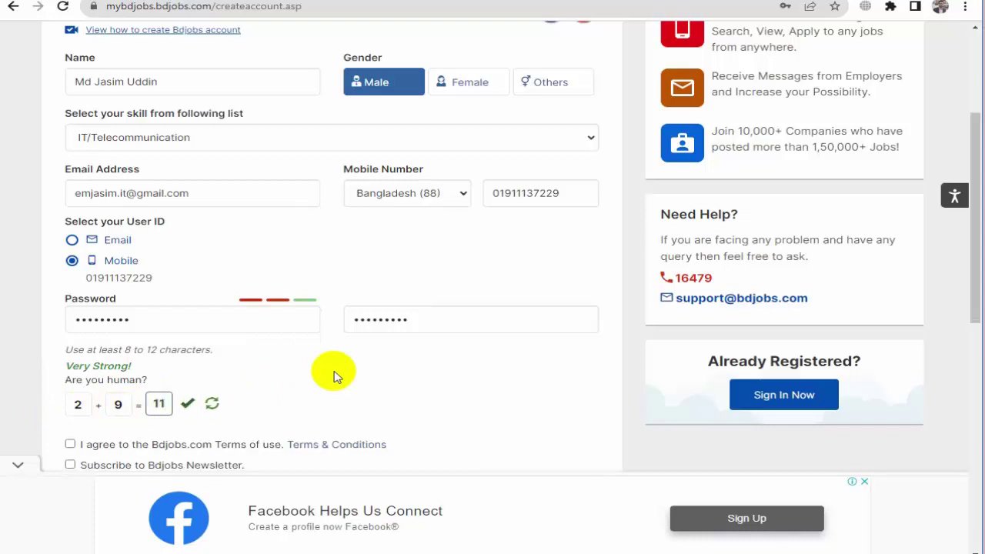
scroll(196, 388, "down", 1)
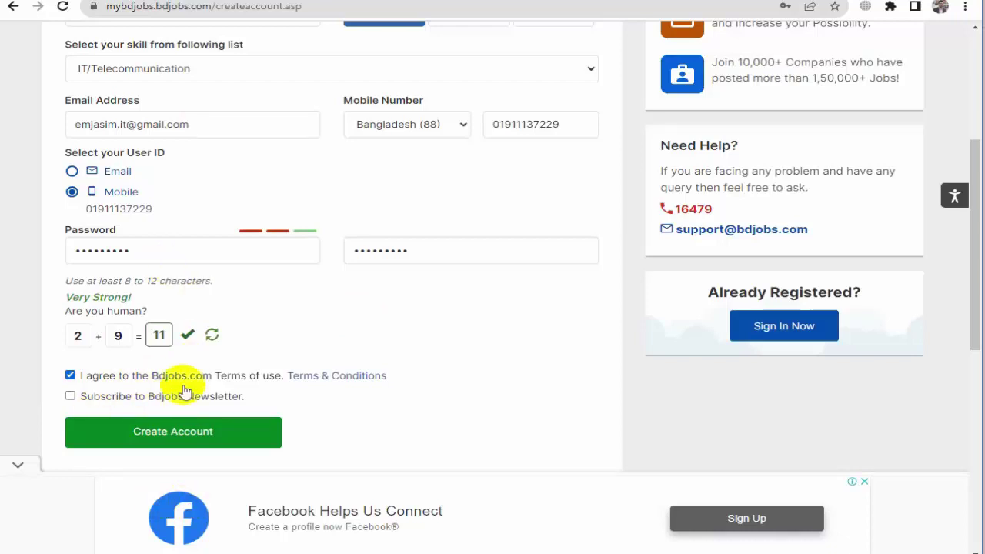
left_click(70, 396)
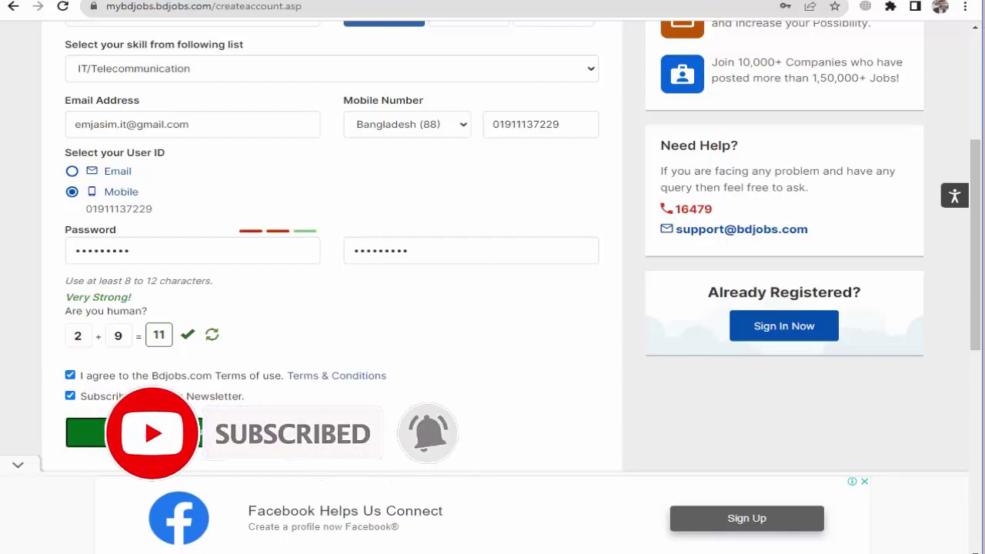
left_click(154, 432)
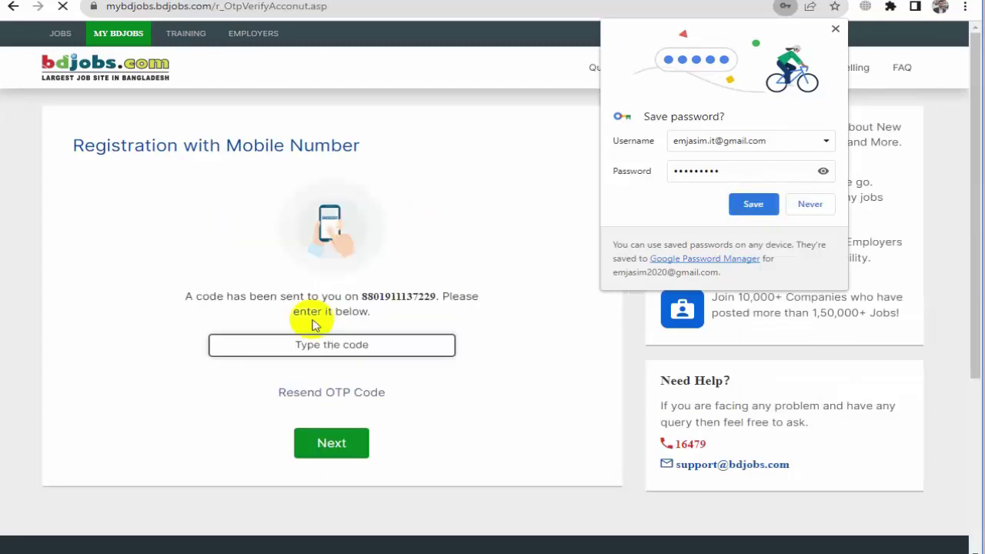
- Save the login in Chrome, then enter the six-digit OTP code and submit it with Next
left_click(753, 206)
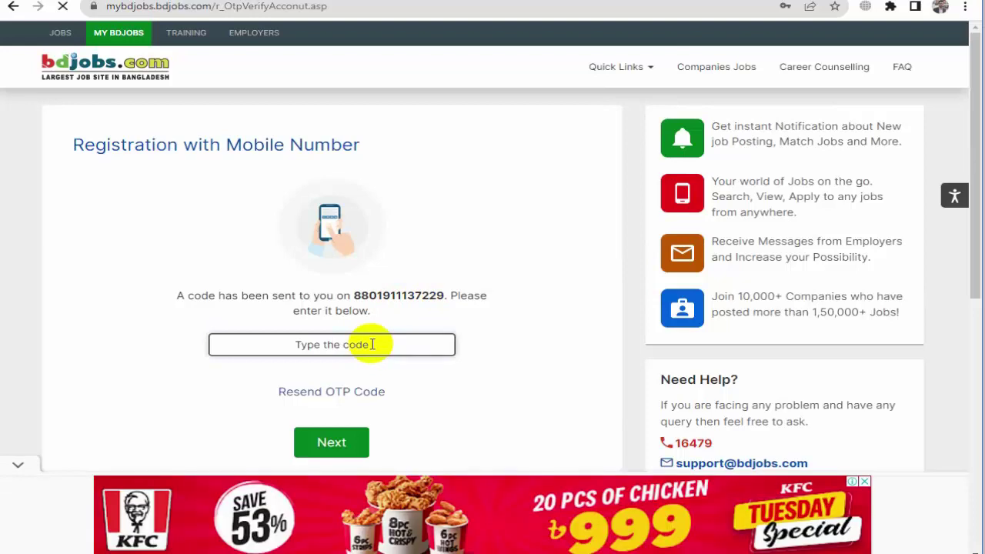
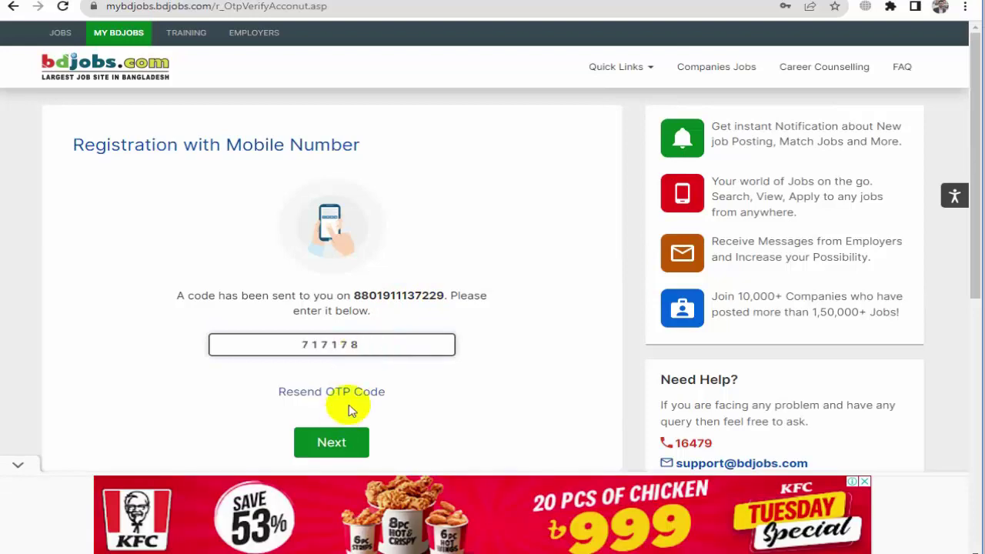
left_click(333, 448)
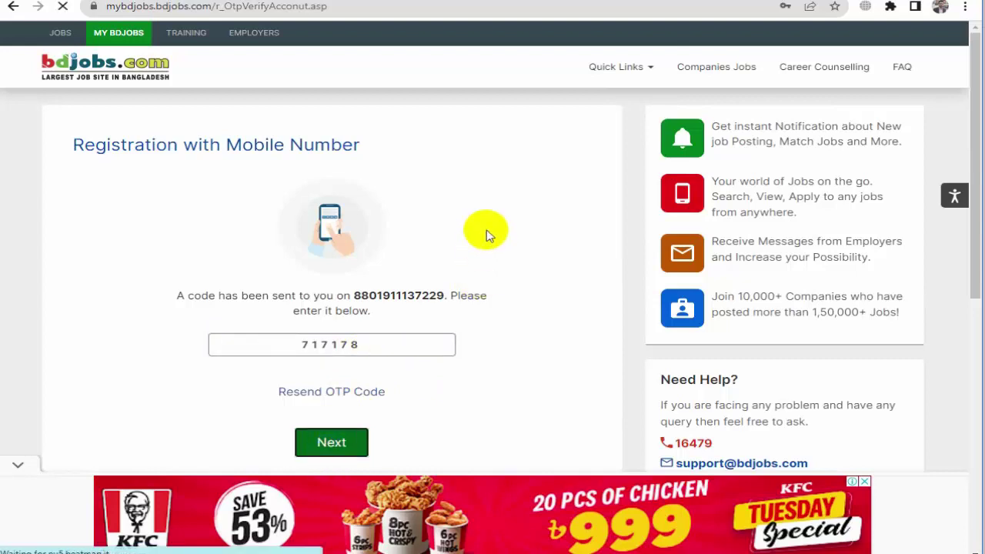